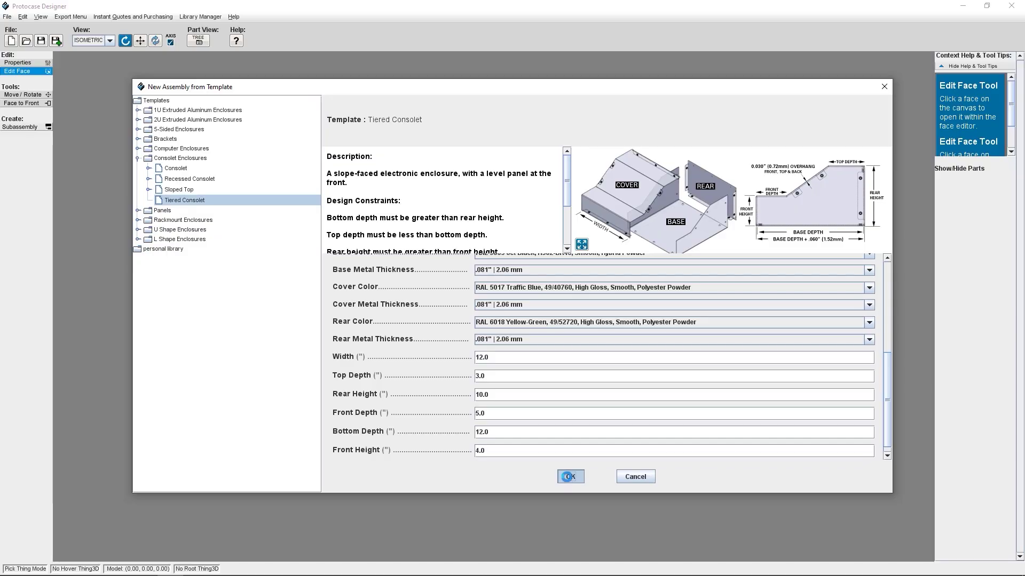
# Create the Tiered Consolet enclosure and draw cutout rectangles over component outlines on one face
pyautogui.click(568, 477)
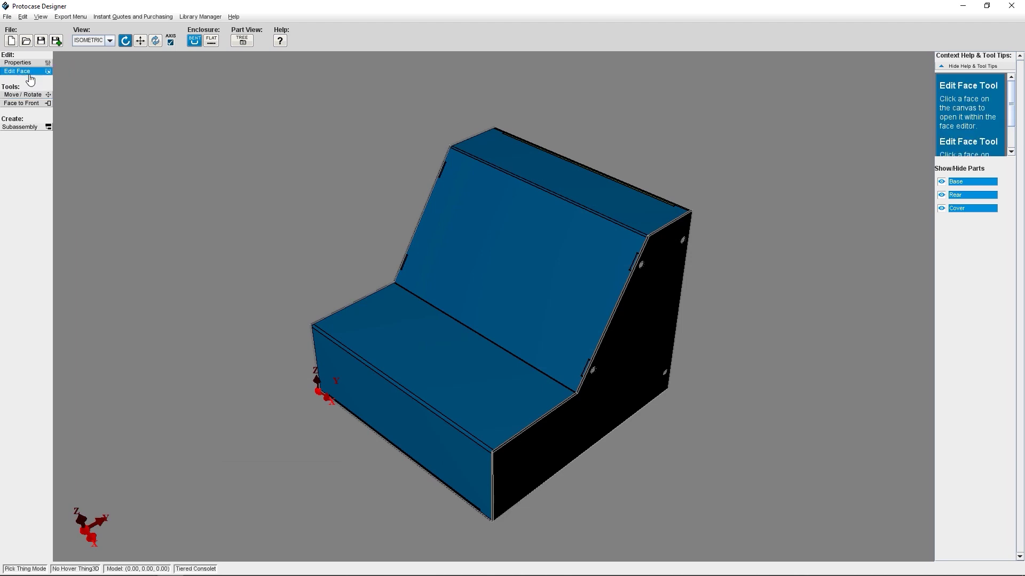
pyautogui.doubleClick(478, 255)
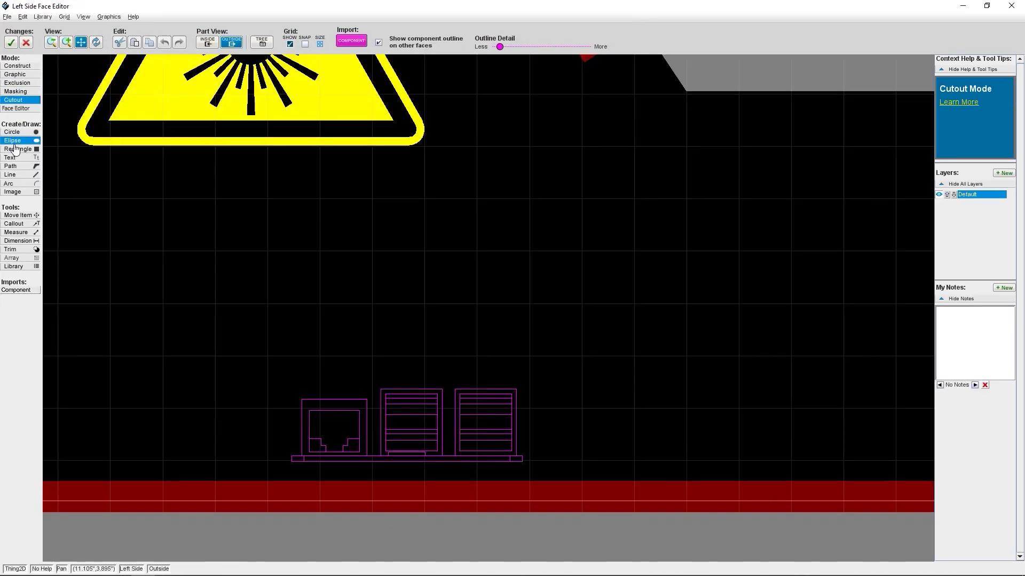
pyautogui.moveTo(372, 450); pyautogui.dragTo(371, 449)
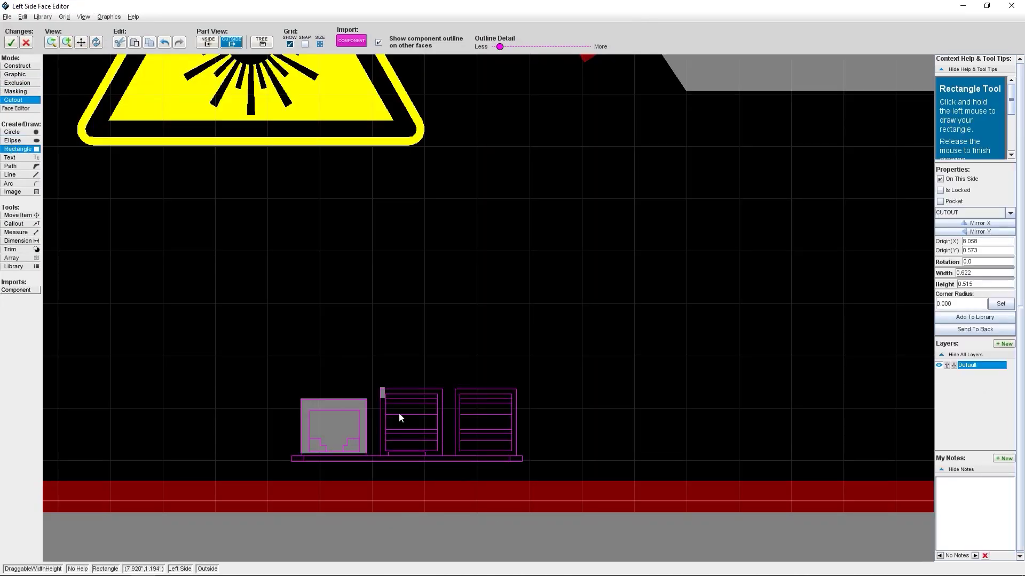
pyautogui.moveTo(453, 388); pyautogui.dragTo(517, 452)
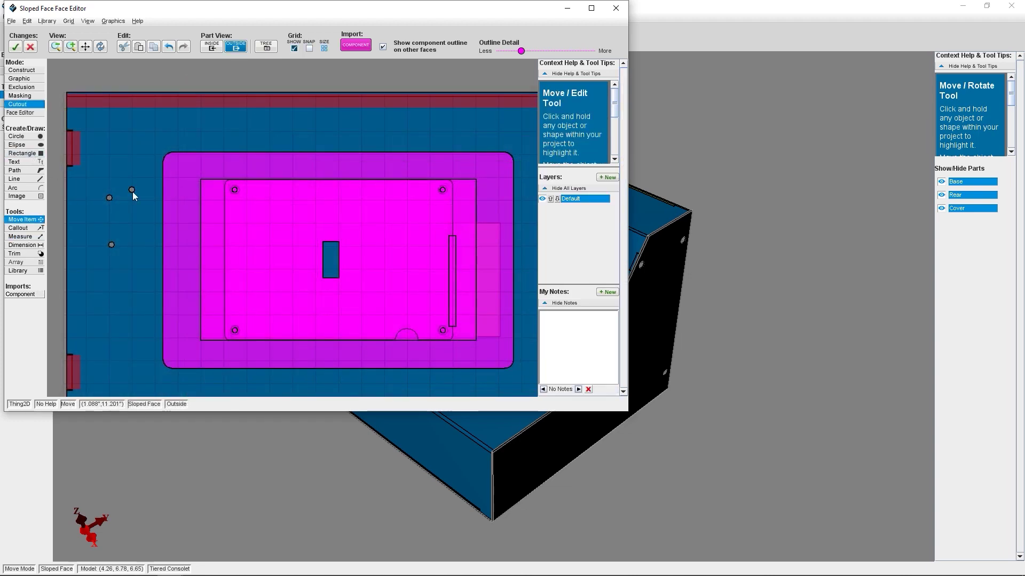
# Inspect the display cutout's mounting holes, accept the face changes, and view the sloped face
pyautogui.scroll(5, 459, 190)
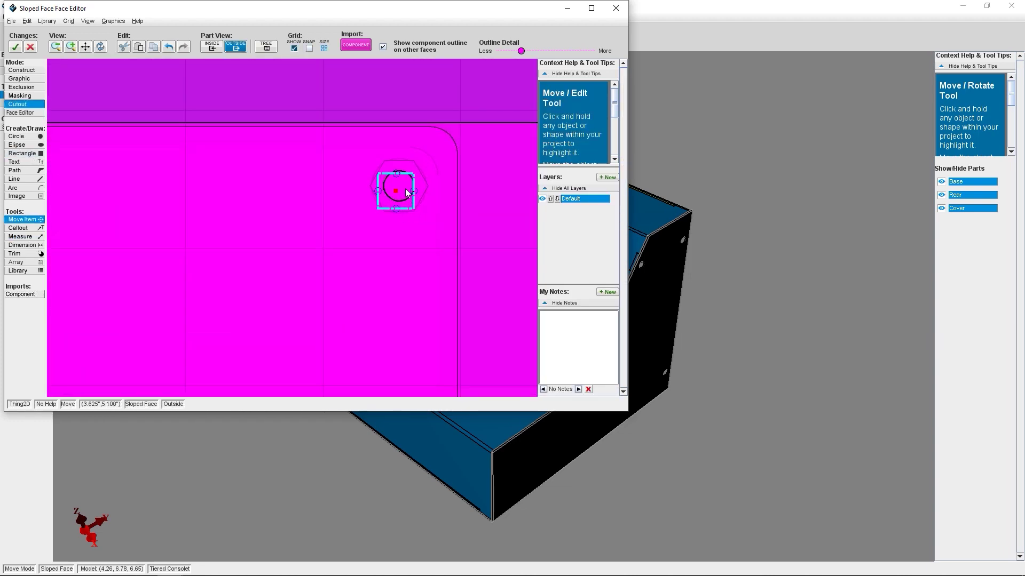
pyautogui.scroll(-6, 406, 193)
pyautogui.scroll(2, 183, 267)
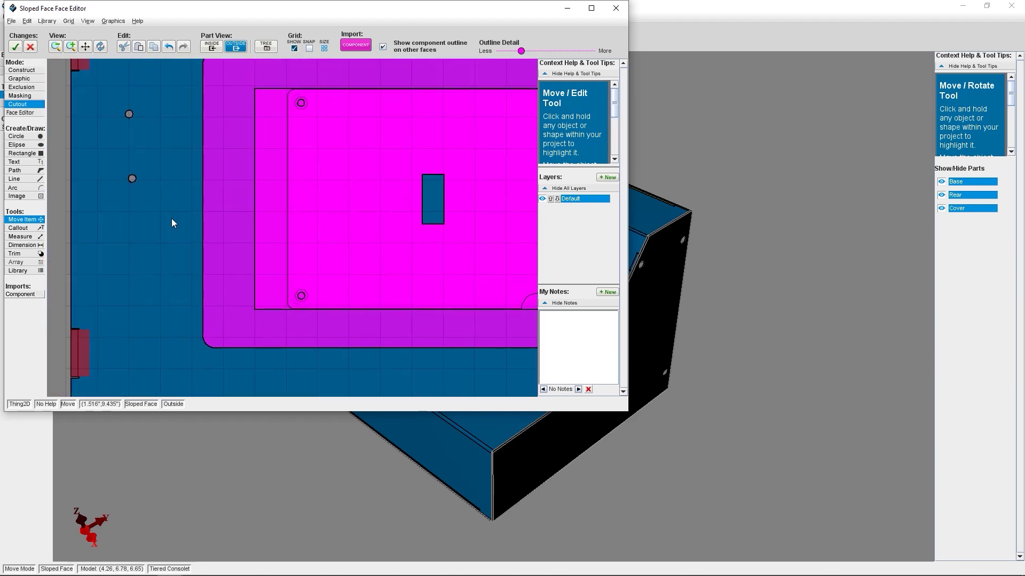
pyautogui.click(132, 178)
pyautogui.scroll(5, 346, 267)
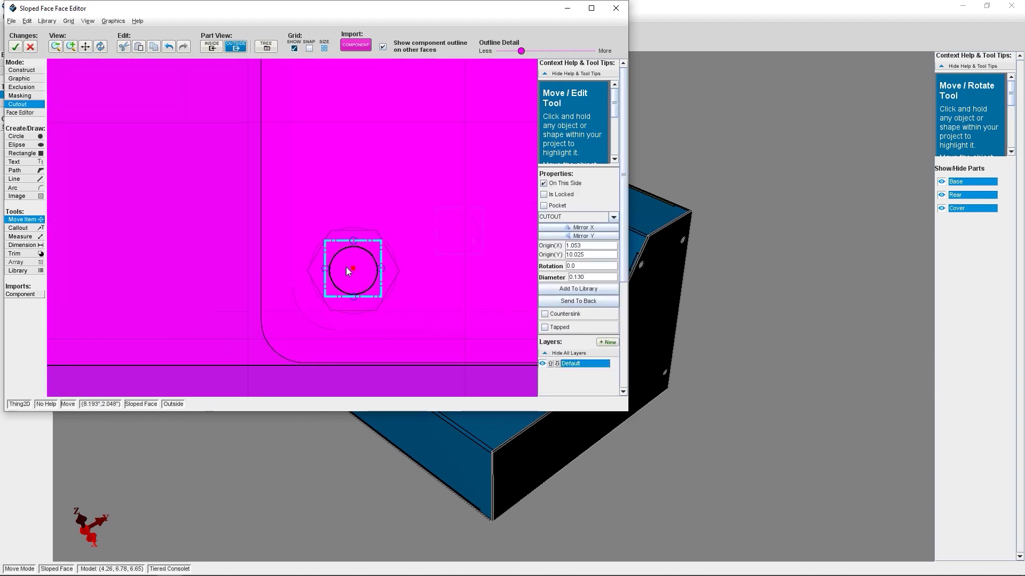
pyautogui.hotkey('ctrl', 'z')
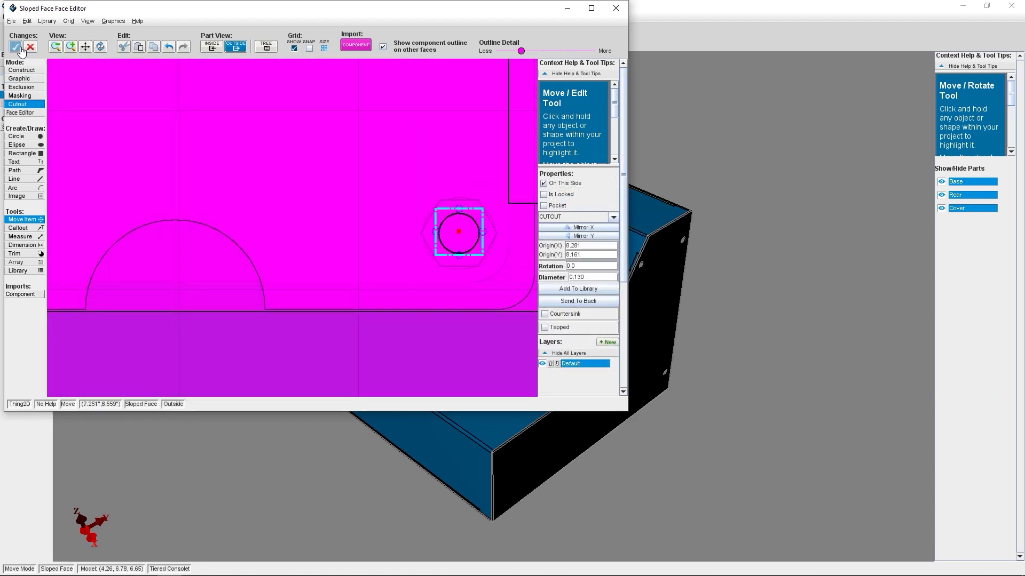
pyautogui.click(21, 49)
pyautogui.moveTo(171, 177); pyautogui.dragTo(139, 210)
# Edit a model face: move a component, trim a circle's arc inside a rectangle, and bring up shape actions
pyautogui.click(21, 71)
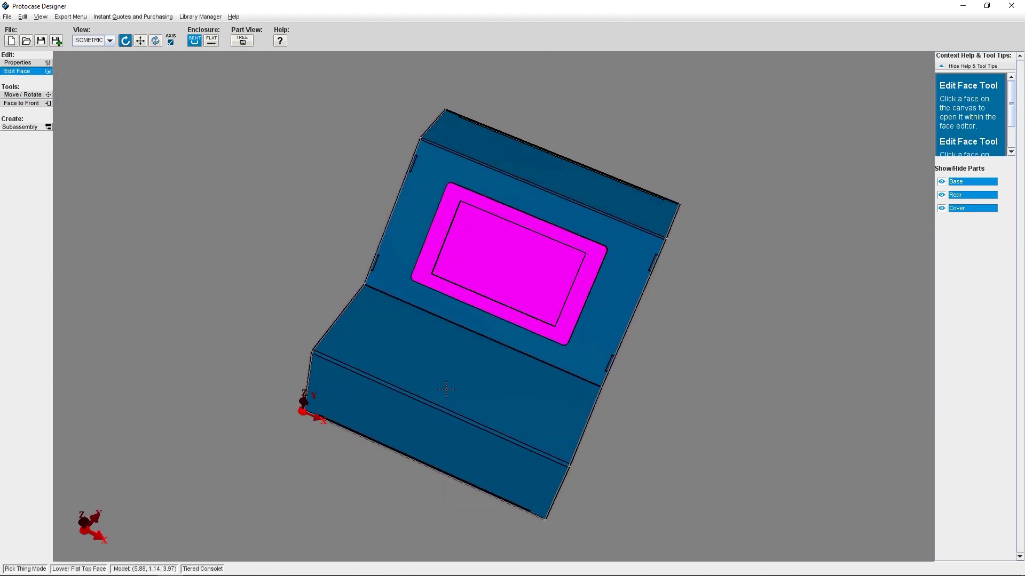
pyautogui.click(443, 427)
pyautogui.click(343, 218)
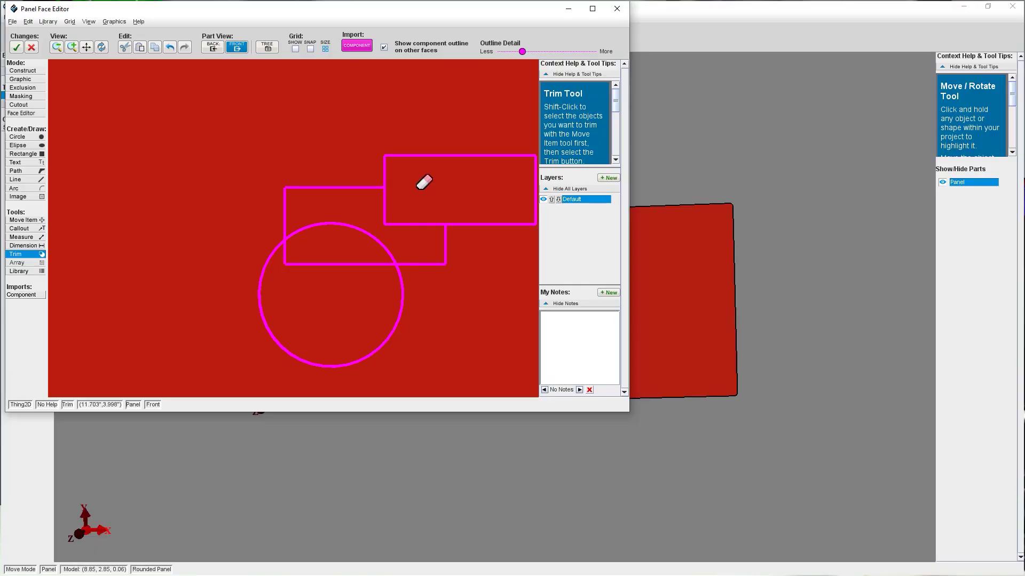
pyautogui.click(366, 233)
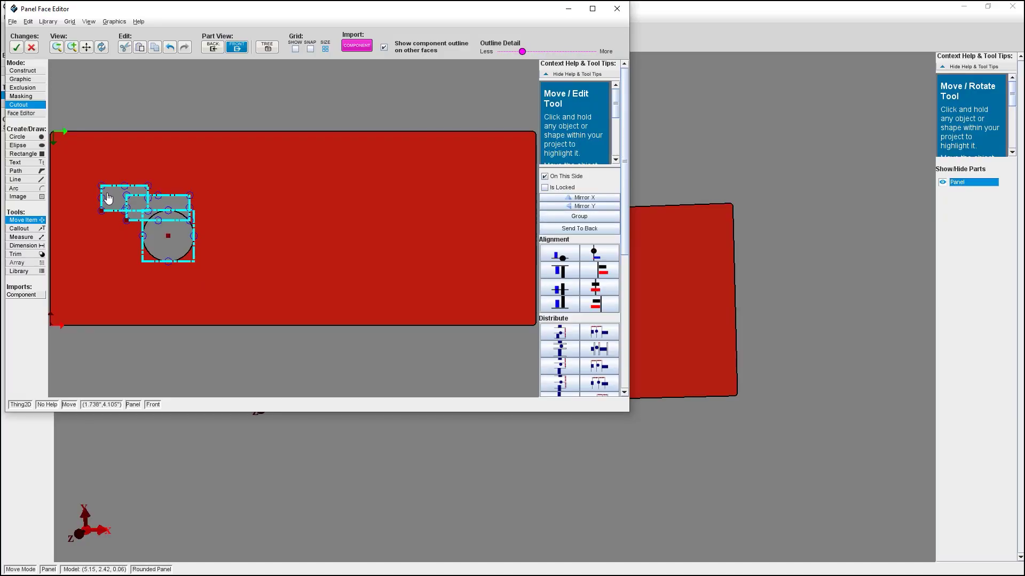
pyautogui.rightClick(118, 199)
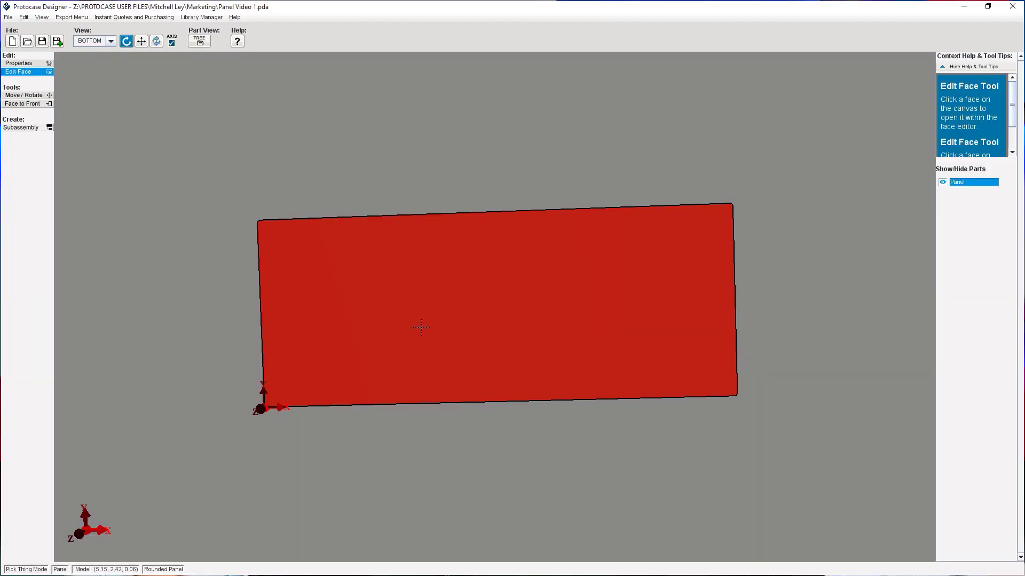
# Draw overlapping rectangle cutouts near the panel's upper left, plus a circle cutout below them
pyautogui.click(421, 327)
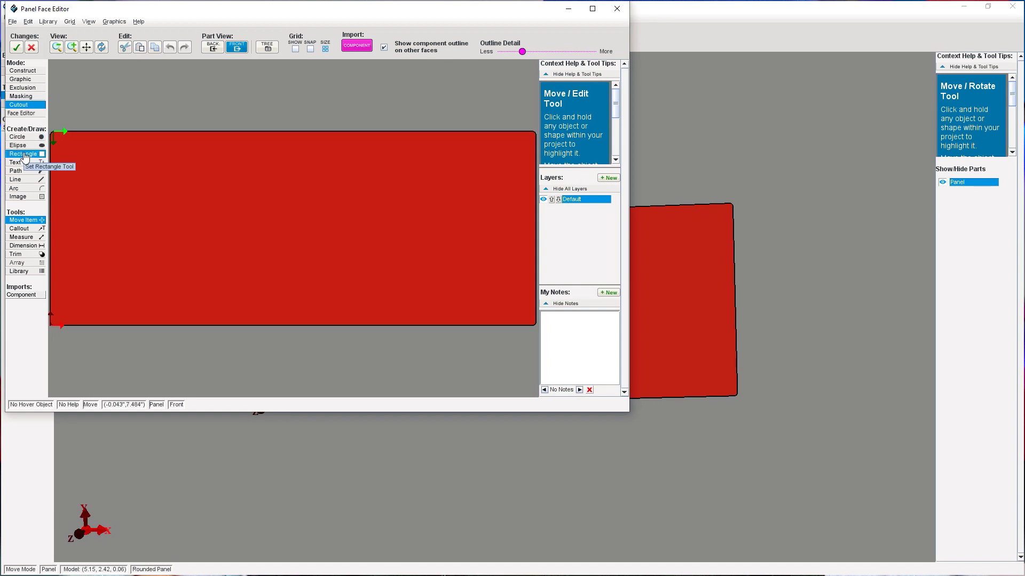
pyautogui.click(24, 155)
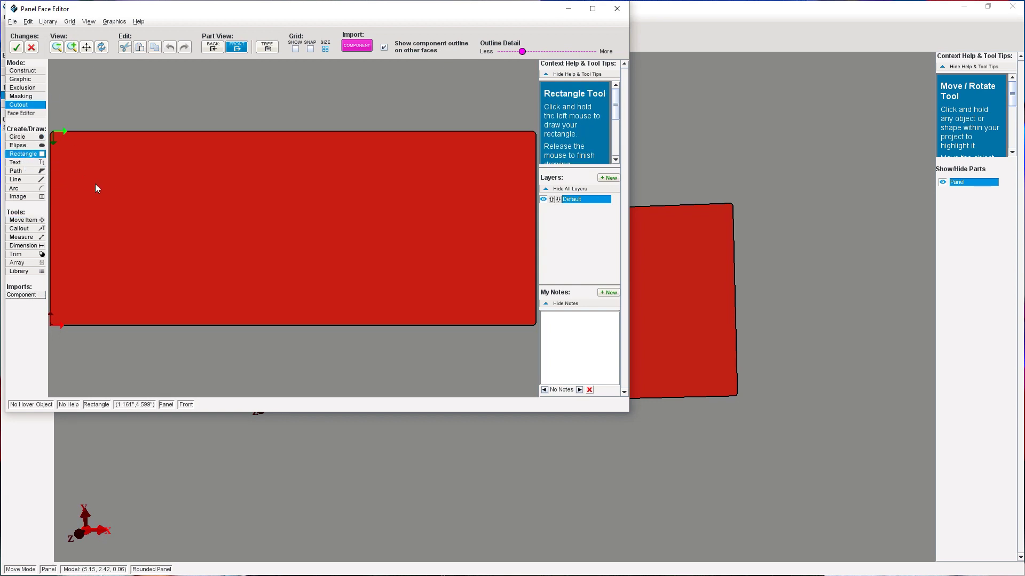
pyautogui.moveTo(141, 210)
pyautogui.mouseDown()
pyautogui.moveTo(180, 217)
pyautogui.moveTo(127, 195)
pyautogui.mouseUp()
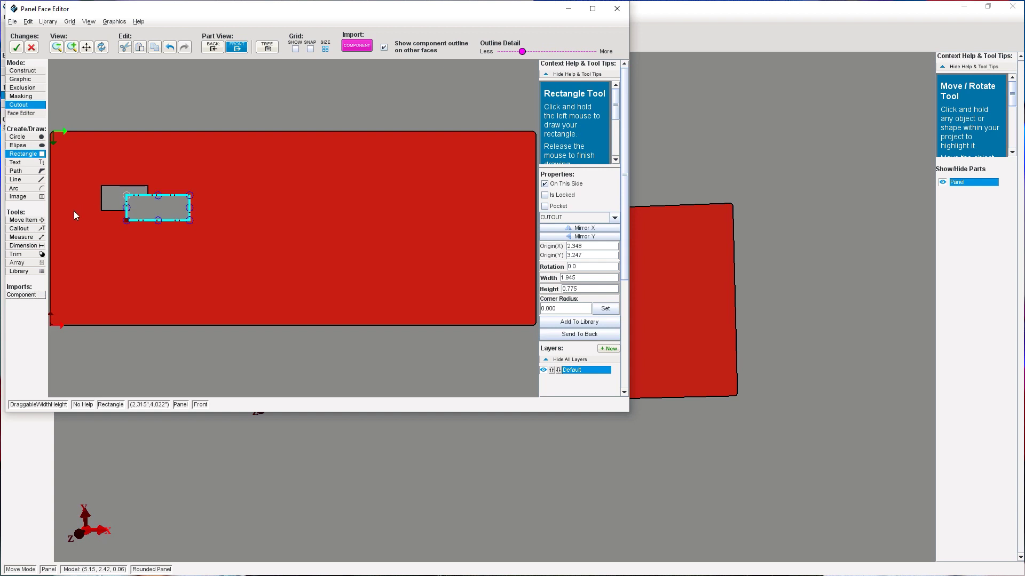
pyautogui.click(21, 137)
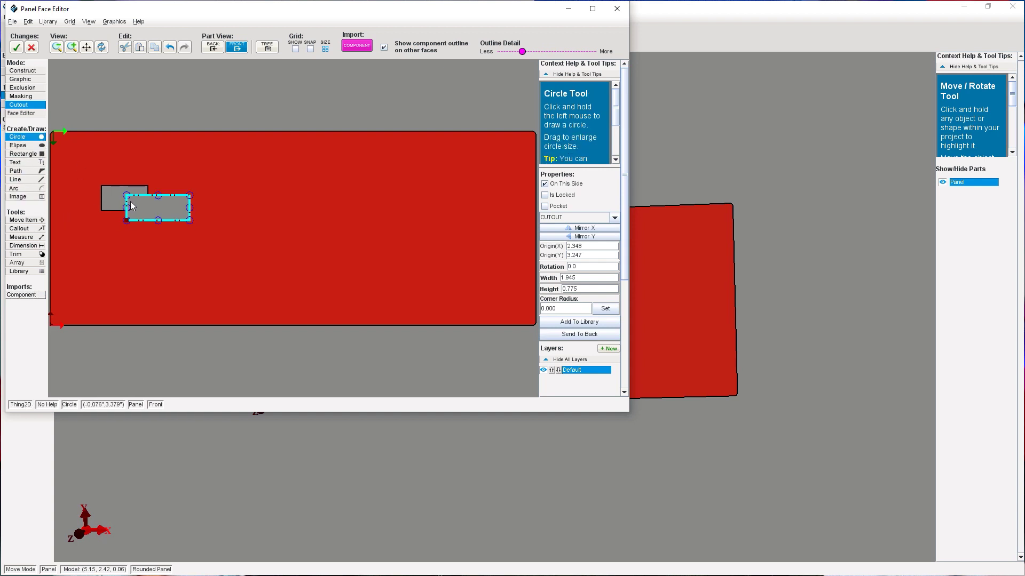
pyautogui.click(168, 235)
pyautogui.moveTo(178, 221); pyautogui.dragTo(183, 216)
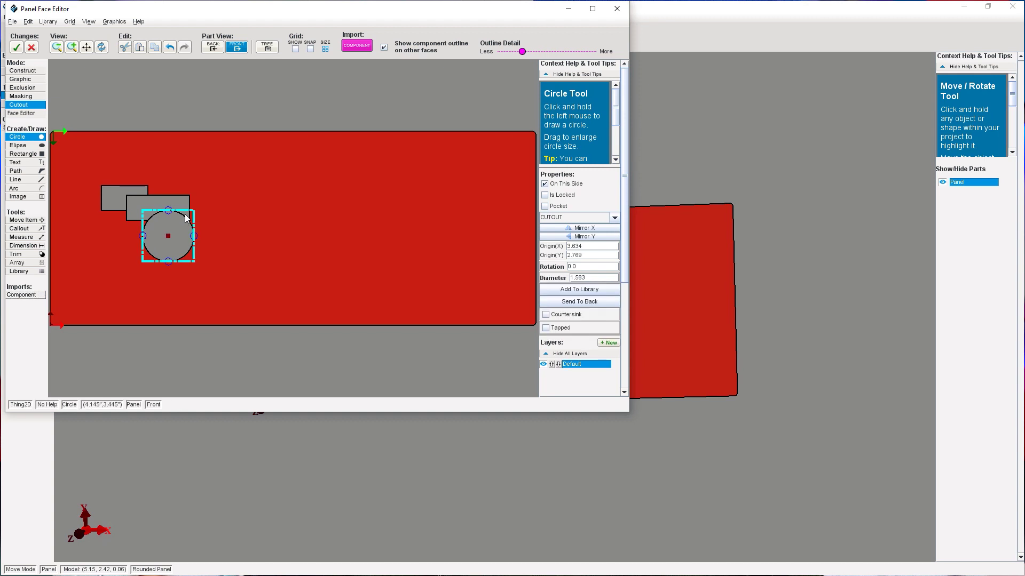
# Select the circle and both rectangles and merge them into one cutout
pyautogui.click(32, 219)
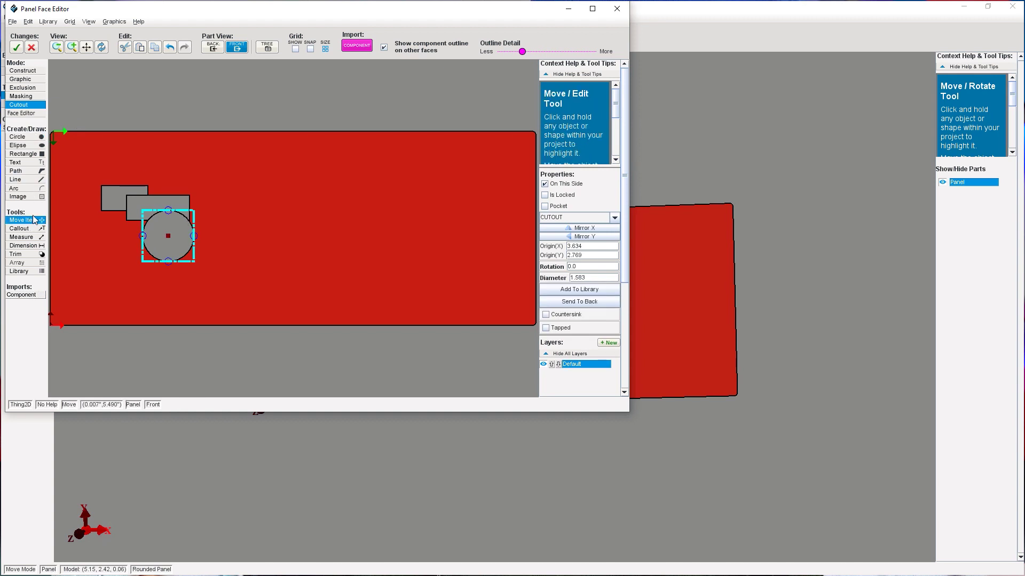
pyautogui.click(208, 172)
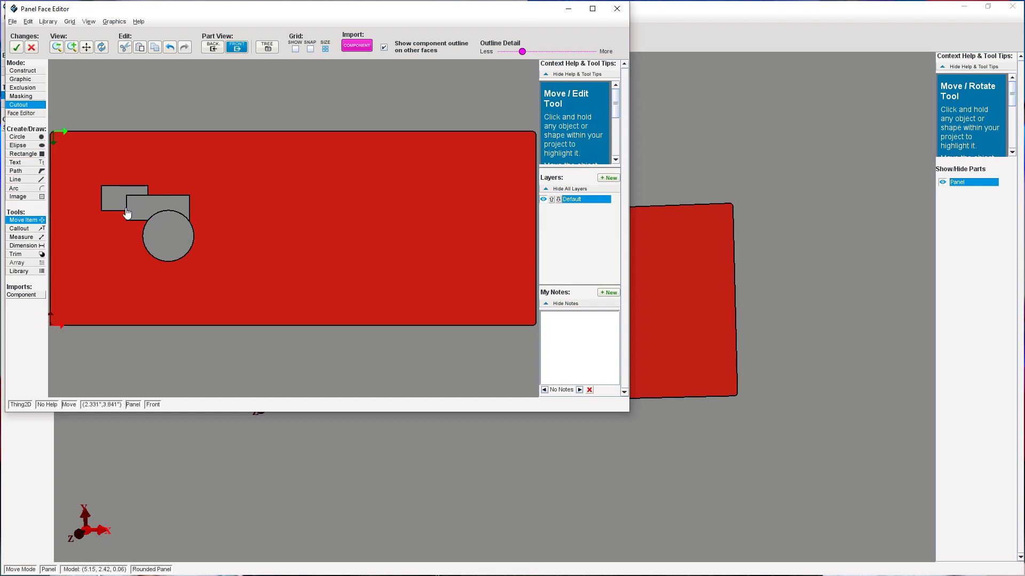
pyautogui.click(155, 232)
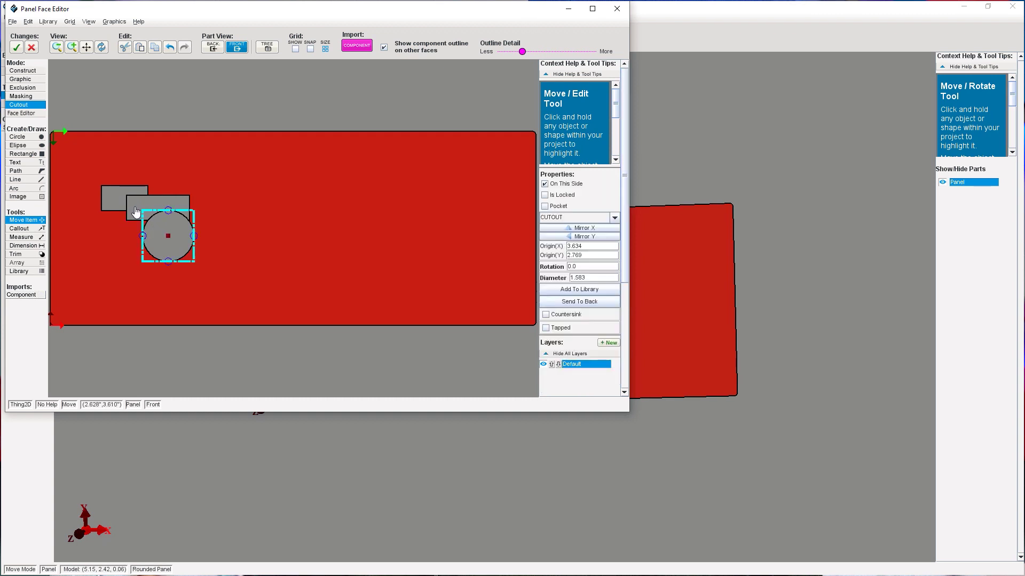
pyautogui.keyDown('shift'); pyautogui.click(137, 212); pyautogui.keyUp('shift')
pyautogui.keyDown('shift'); pyautogui.click(107, 198); pyautogui.keyUp('shift')
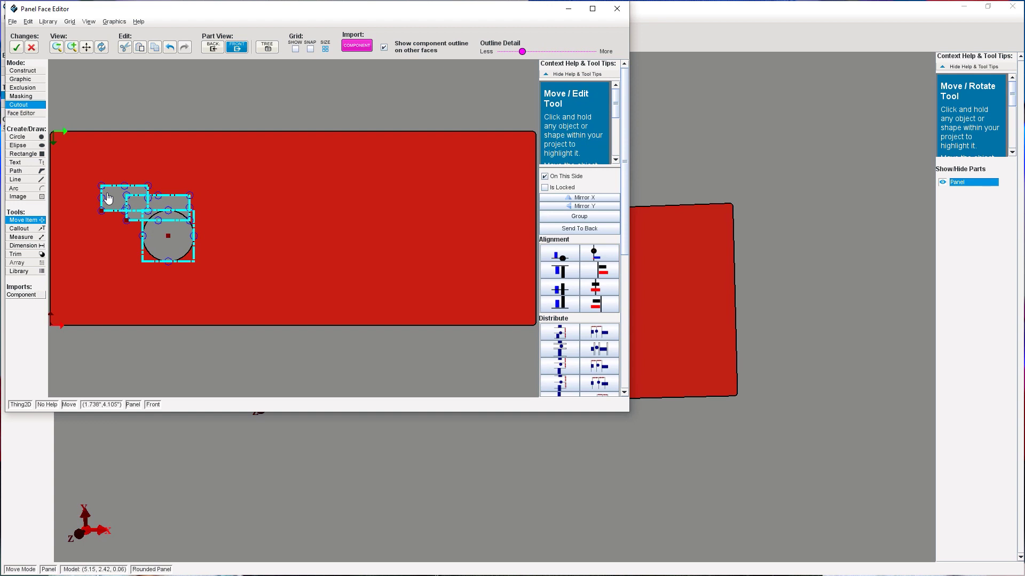
pyautogui.rightClick(118, 198)
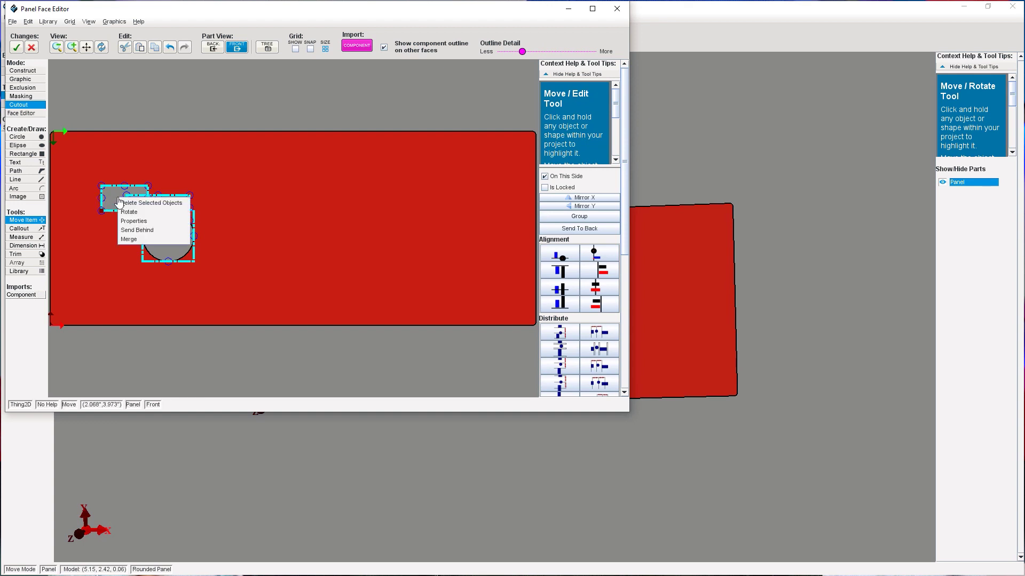
pyautogui.click(129, 239)
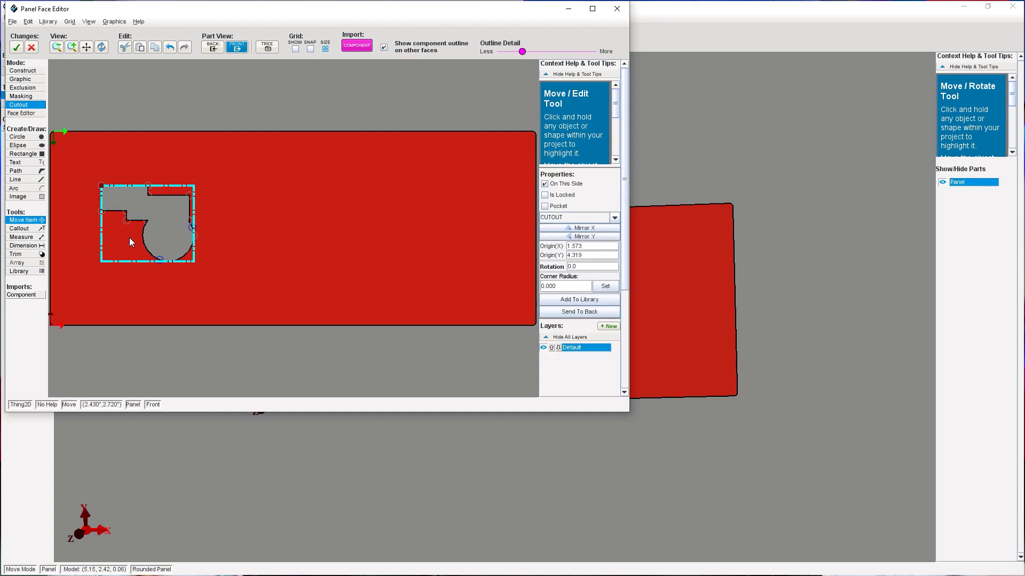
# Apply the combined left eyebrow-and-eye cutout to the red panel and return to face editing
pyautogui.click(16, 49)
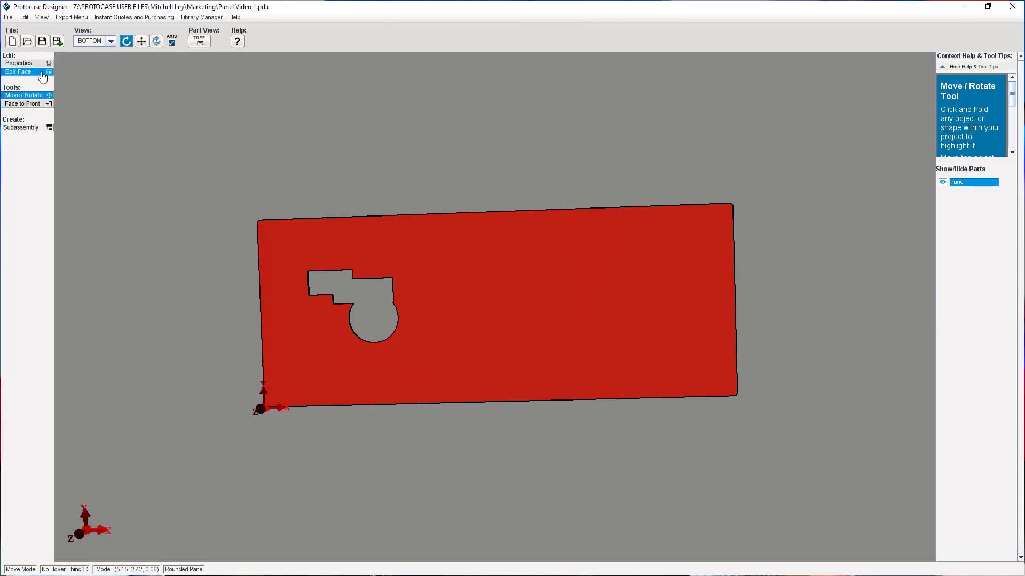
pyautogui.click(42, 75)
# Draw a rectangle cutout on the panel's right side and a round eye cutout below it
pyautogui.click(537, 309)
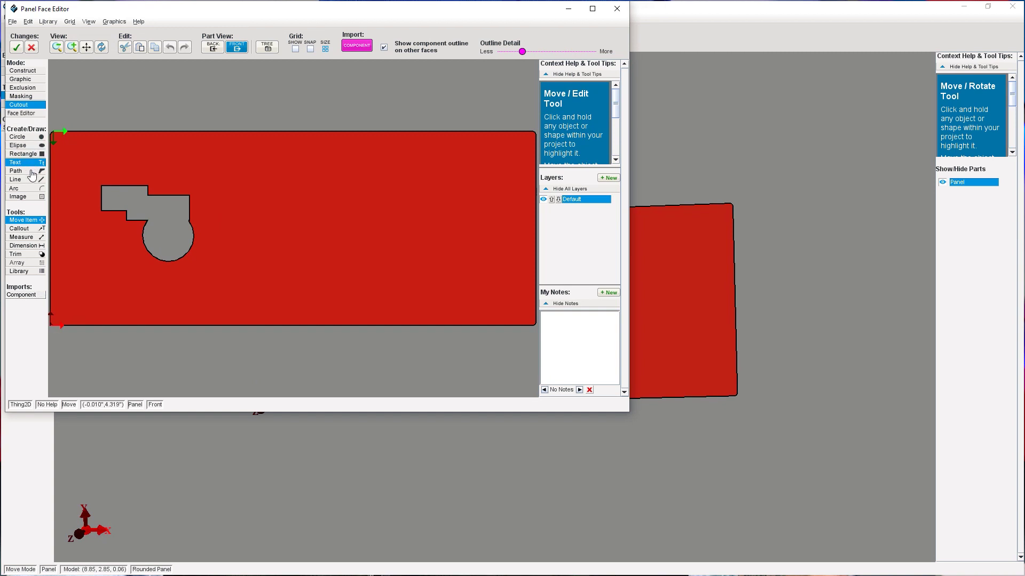
pyautogui.click(23, 154)
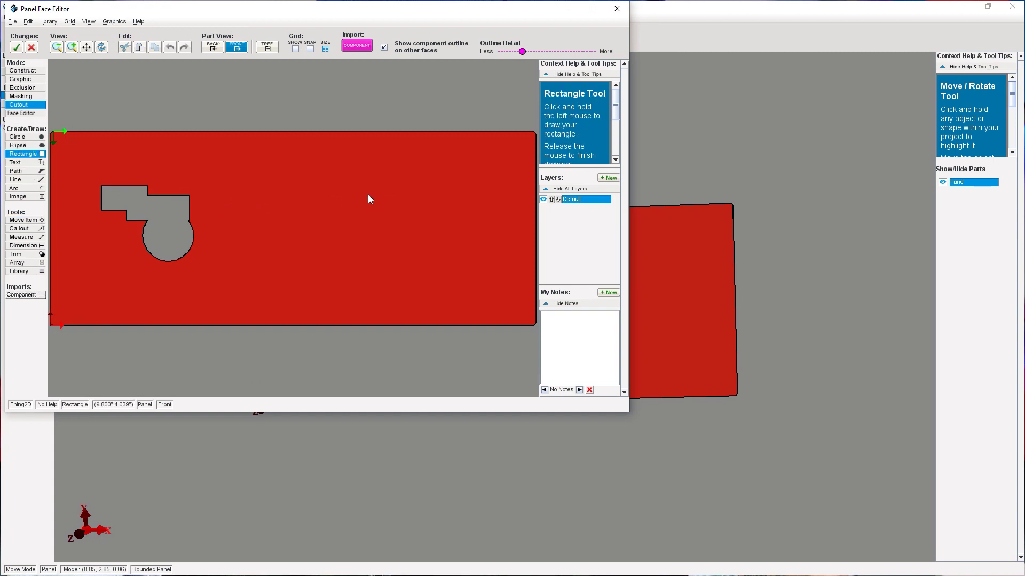
pyautogui.moveTo(412, 212)
pyautogui.mouseDown()
pyautogui.moveTo(430, 218)
pyautogui.moveTo(403, 208)
pyautogui.mouseUp()
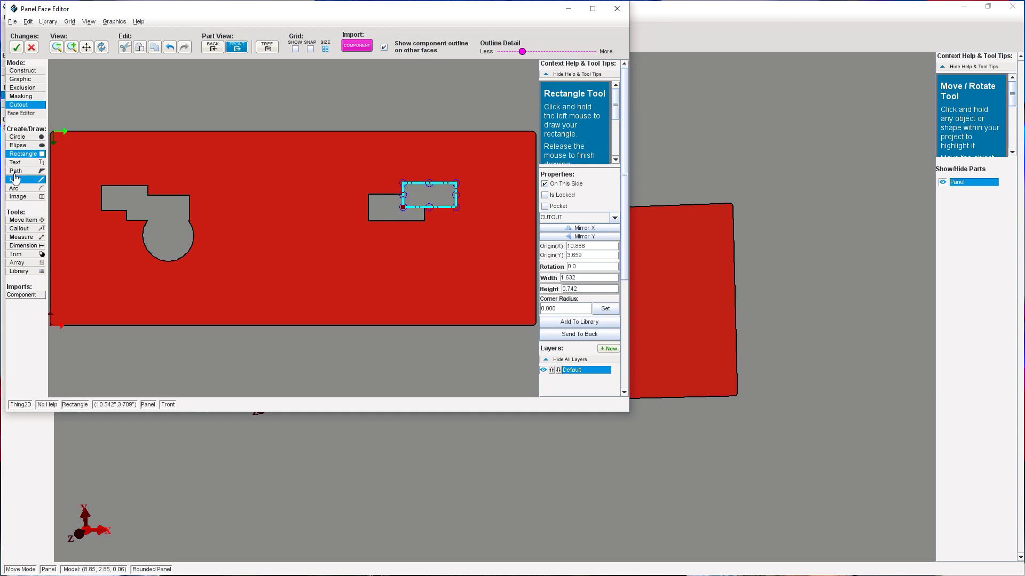
pyautogui.click(24, 137)
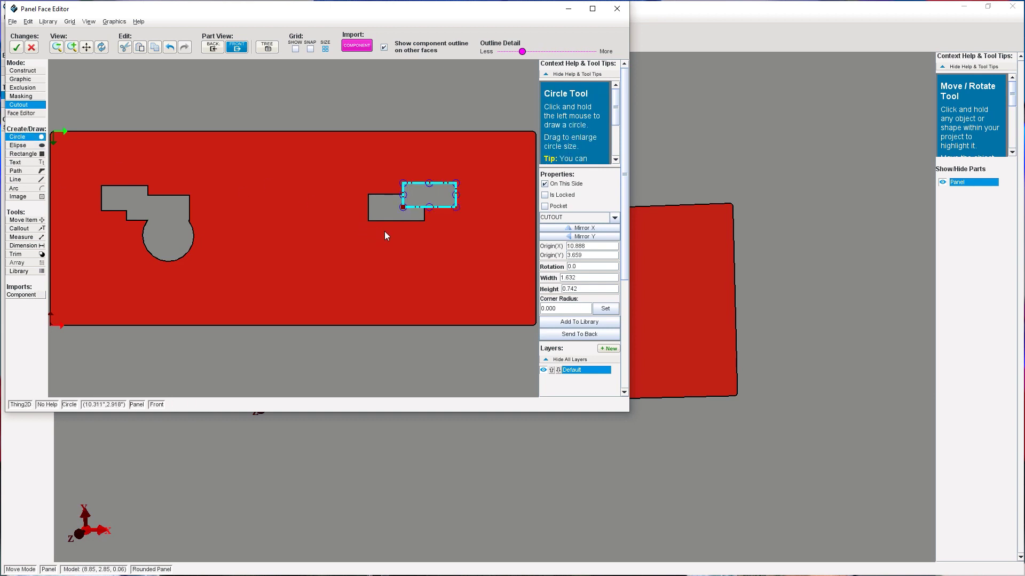
pyautogui.moveTo(384, 231); pyautogui.dragTo(409, 236)
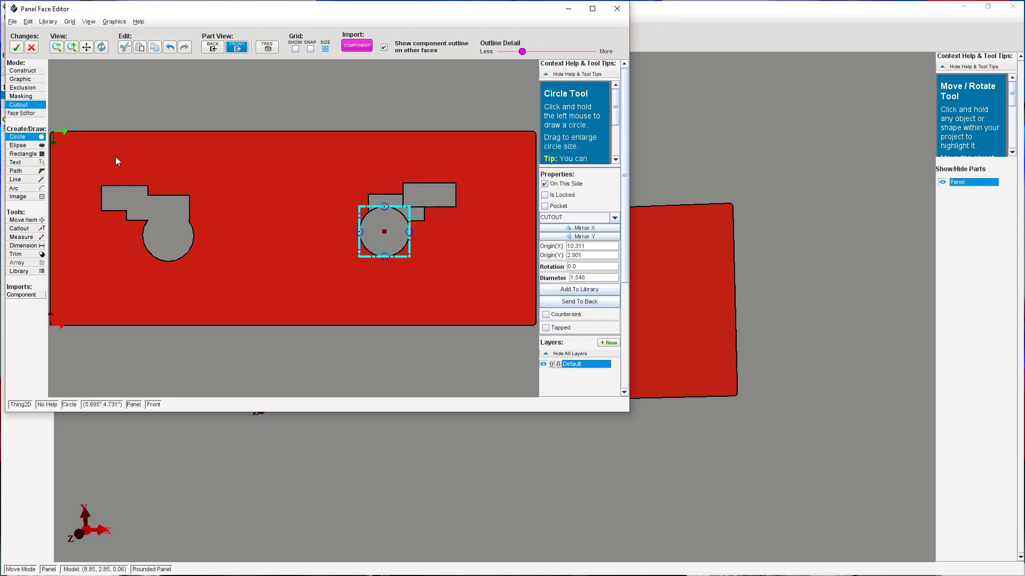
# Select the right circle and rectangles, trim their overlapping arc and edge, and accept the changes
pyautogui.click(47, 223)
pyautogui.click(229, 223)
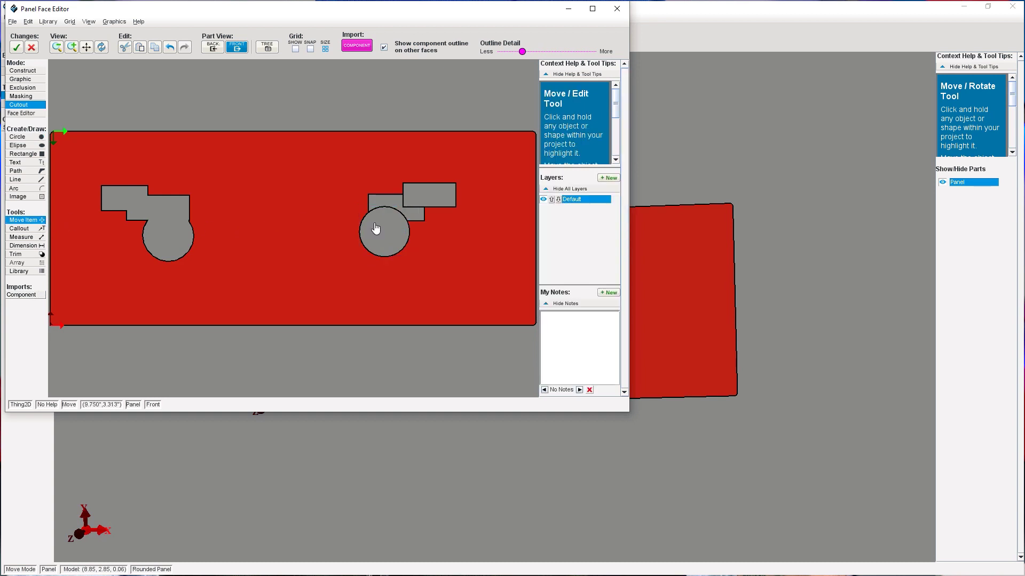
pyautogui.click(373, 226)
pyautogui.keyDown('shift'); pyautogui.click(404, 200); pyautogui.keyUp('shift')
pyautogui.keyDown('shift'); pyautogui.click(435, 192); pyautogui.keyUp('shift')
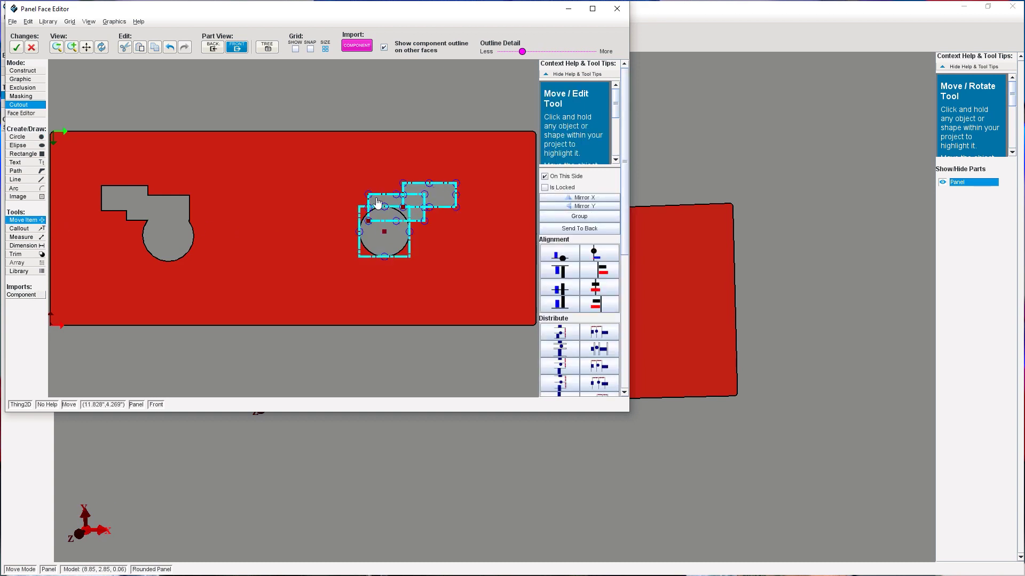
pyautogui.click(16, 254)
pyautogui.click(318, 252)
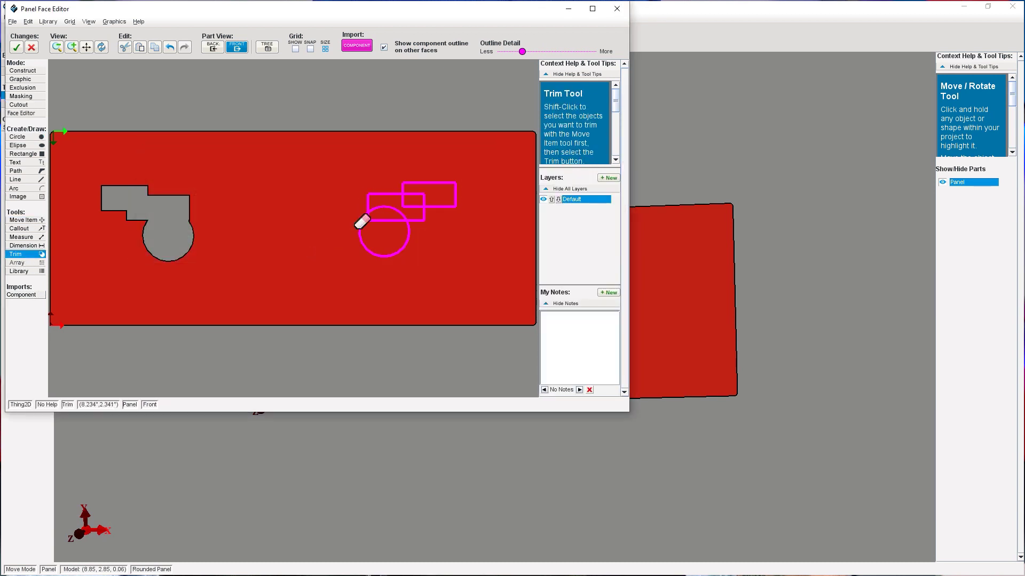
pyautogui.scroll(4, 361, 222)
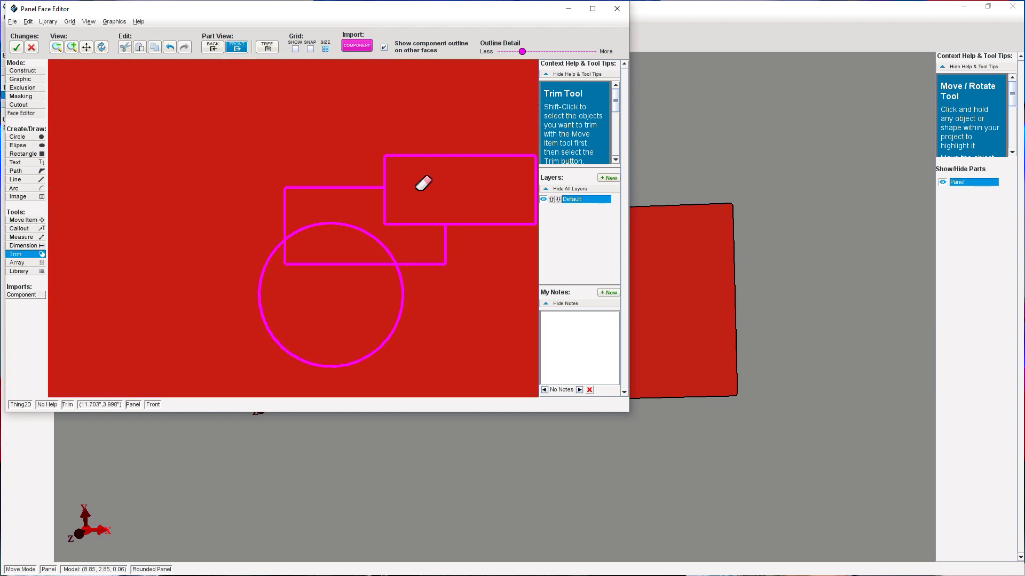
pyautogui.click(365, 231)
pyautogui.click(348, 264)
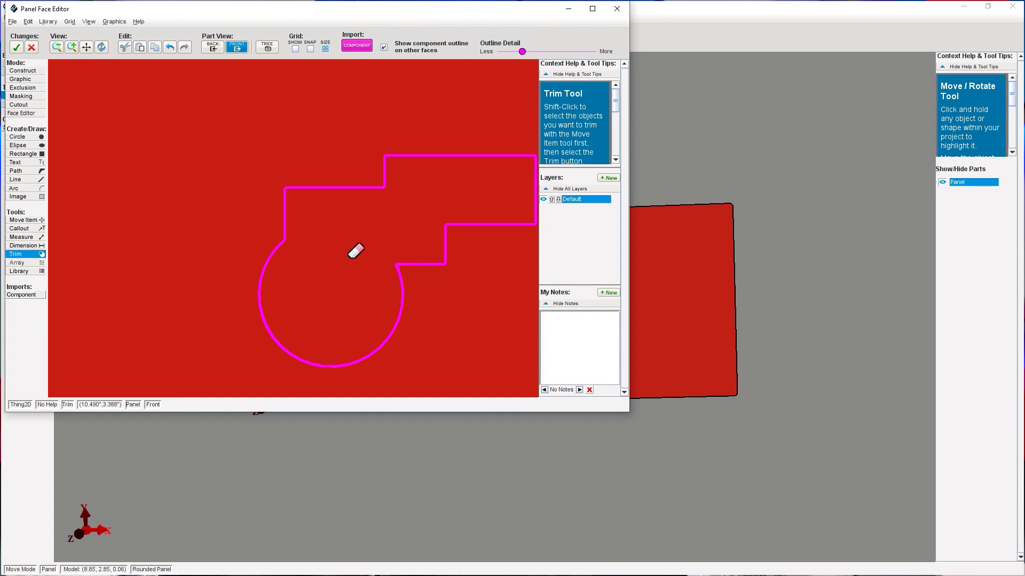
pyautogui.scroll(-2, 355, 251)
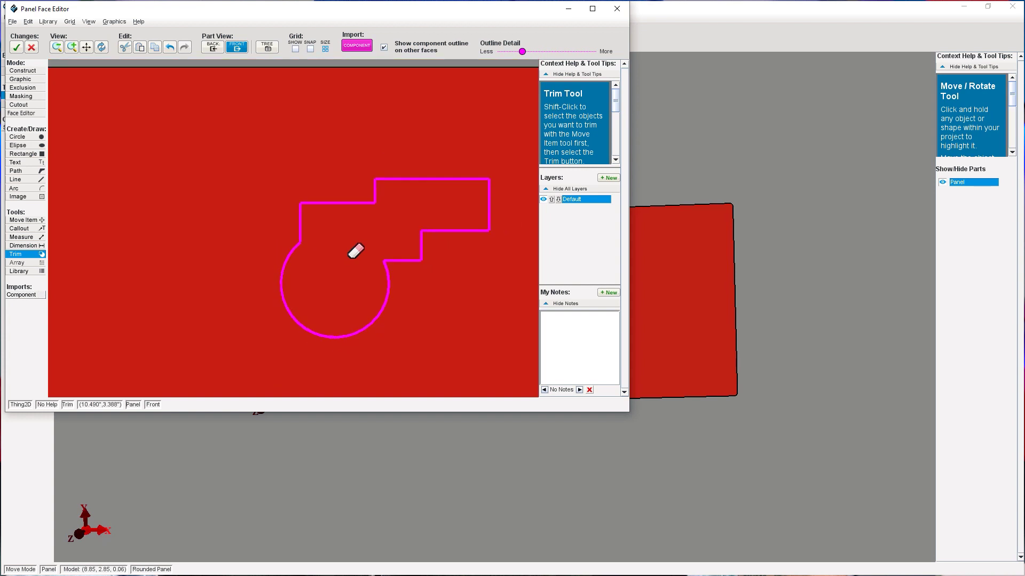
pyautogui.click(15, 49)
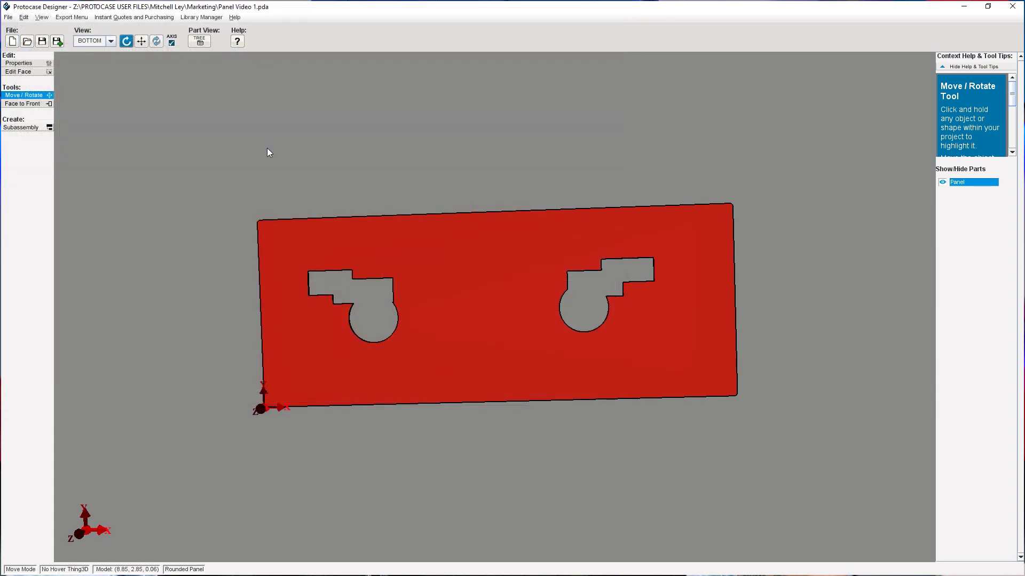
# Reopen the red panel face in the Panel Face Editor, showing both eyebrow-and-eye cutouts
pyautogui.click(33, 76)
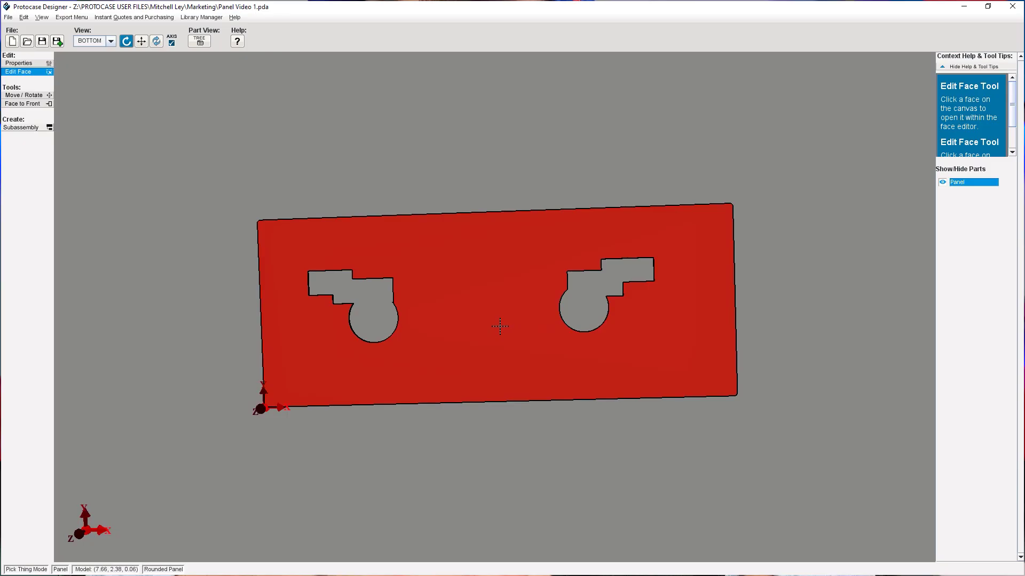
pyautogui.click(498, 327)
# Start a smile path along the panel's bottom with a straight lower edge and right-hand corner
pyautogui.click(26, 171)
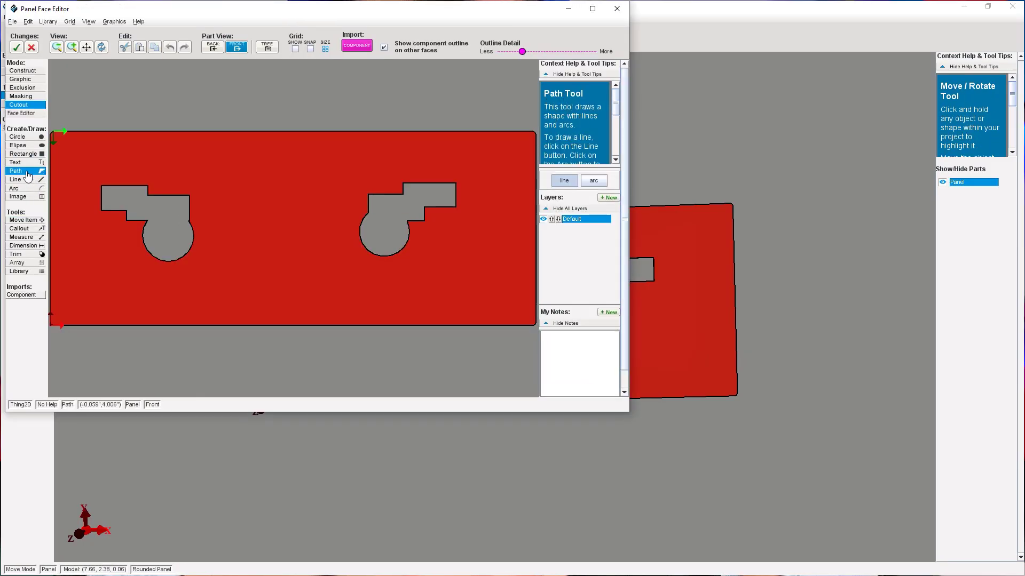
pyautogui.click(178, 295)
pyautogui.click(206, 310)
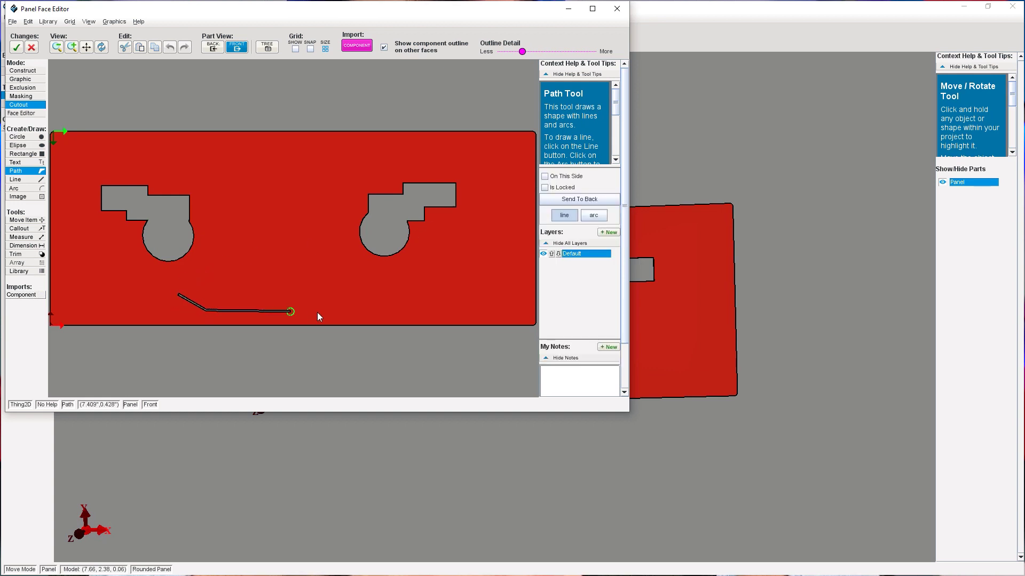
pyautogui.click(351, 309)
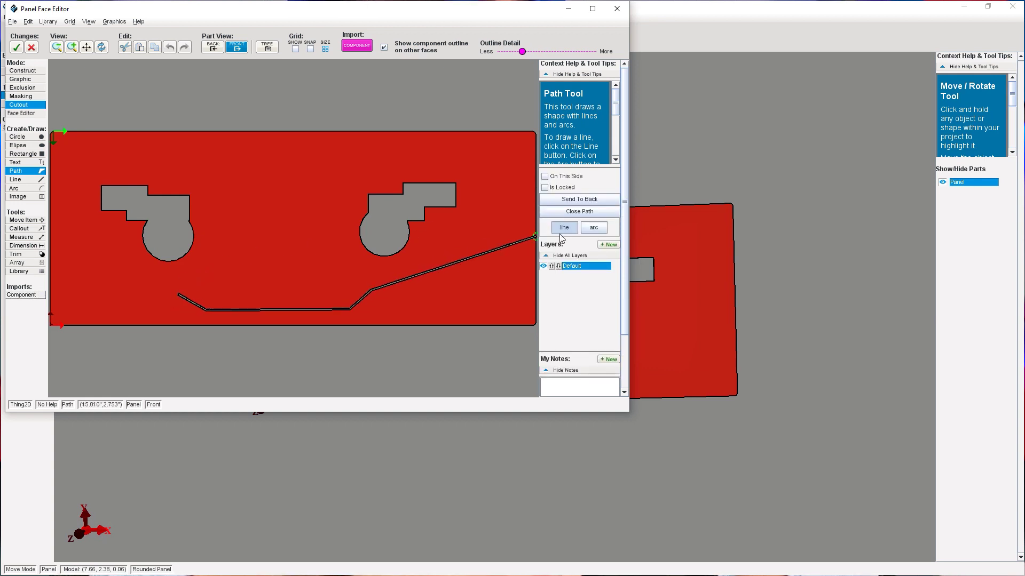
pyautogui.click(182, 299)
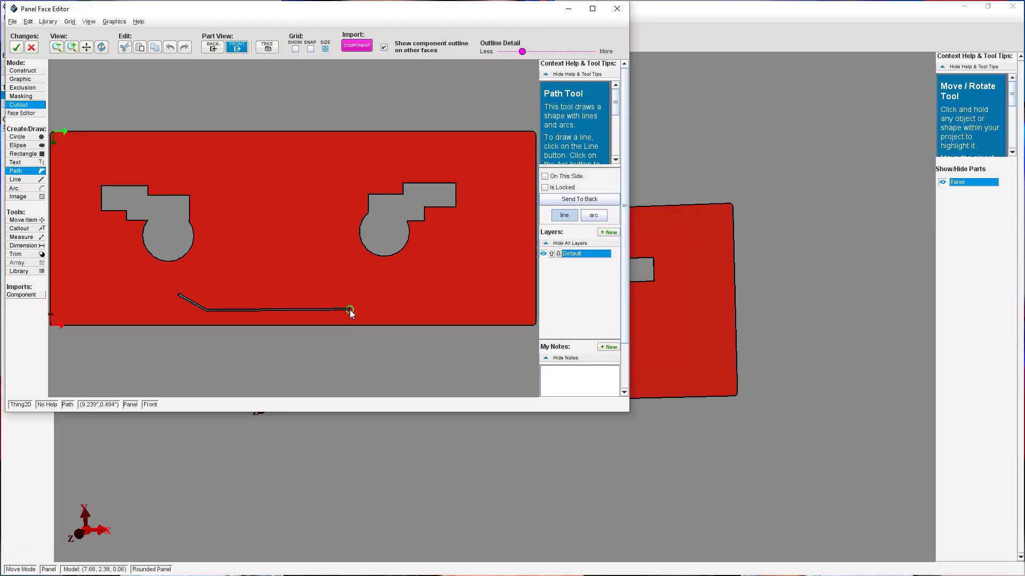
pyautogui.click(350, 310)
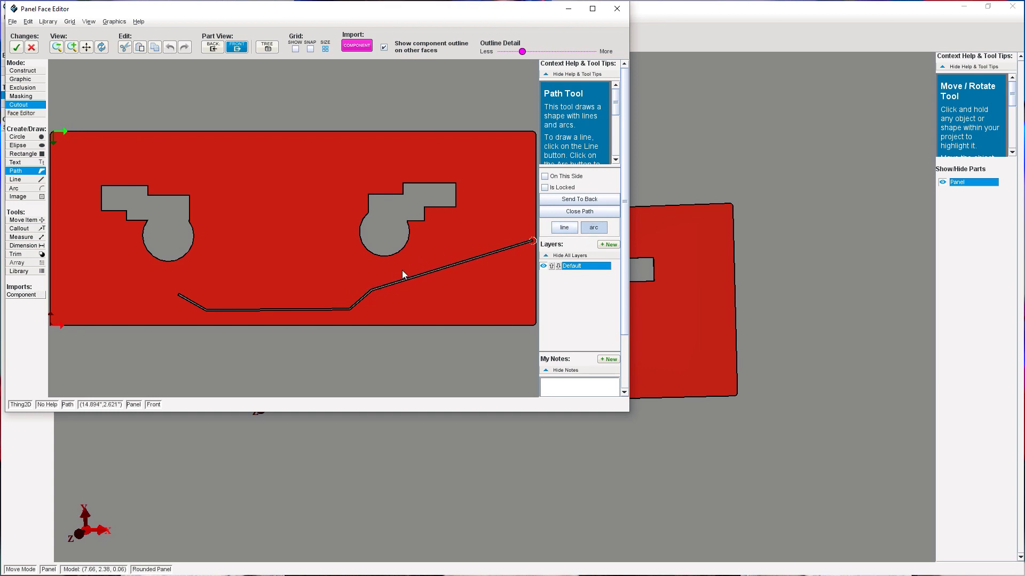
# Close the smile with a downward-curving arc, slant both eyebrow cutouts, and accept the changes
pyautogui.click(183, 297)
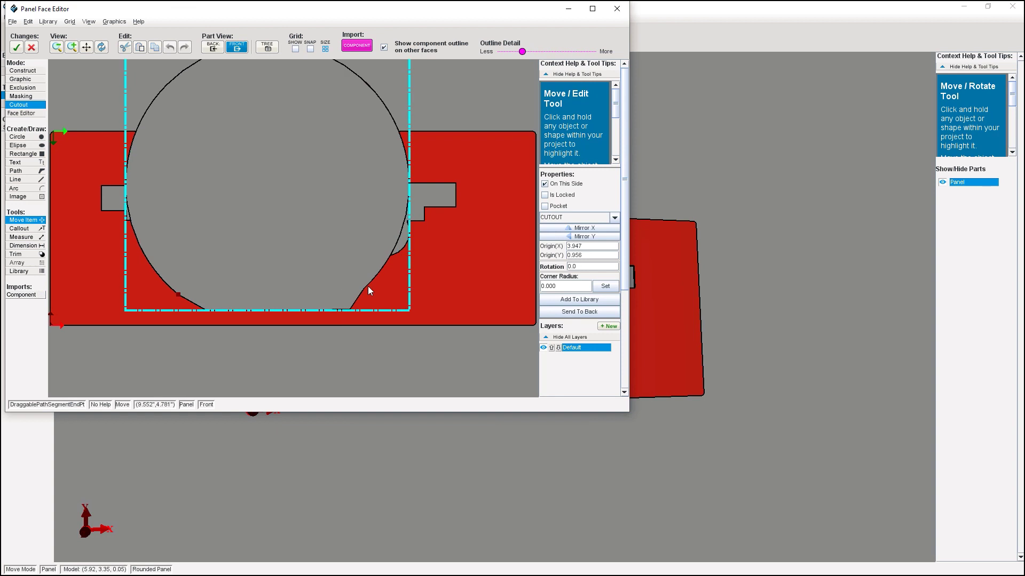
pyautogui.moveTo(388, 288); pyautogui.dragTo(203, 318)
pyautogui.click(189, 200)
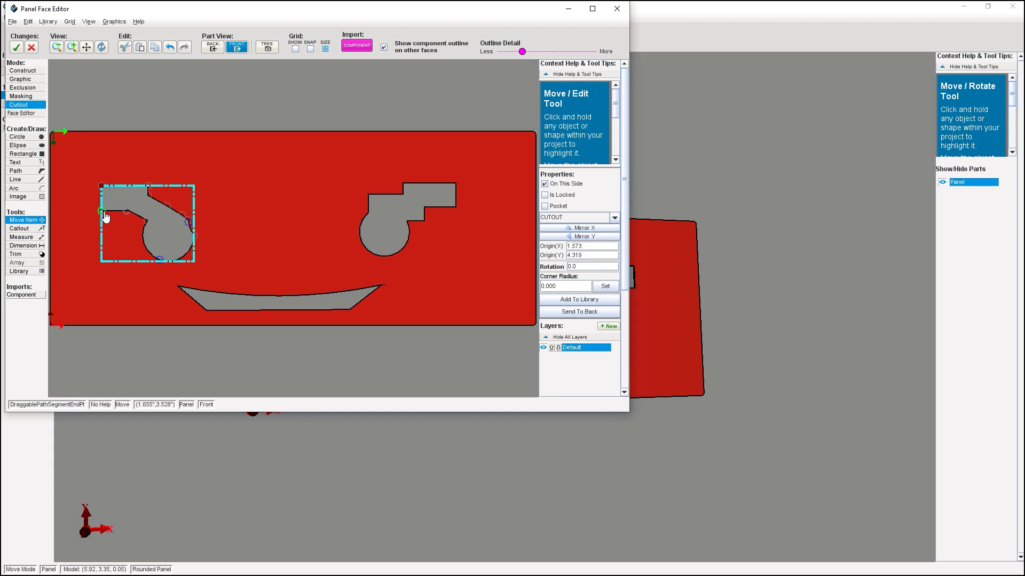
pyautogui.click(386, 209)
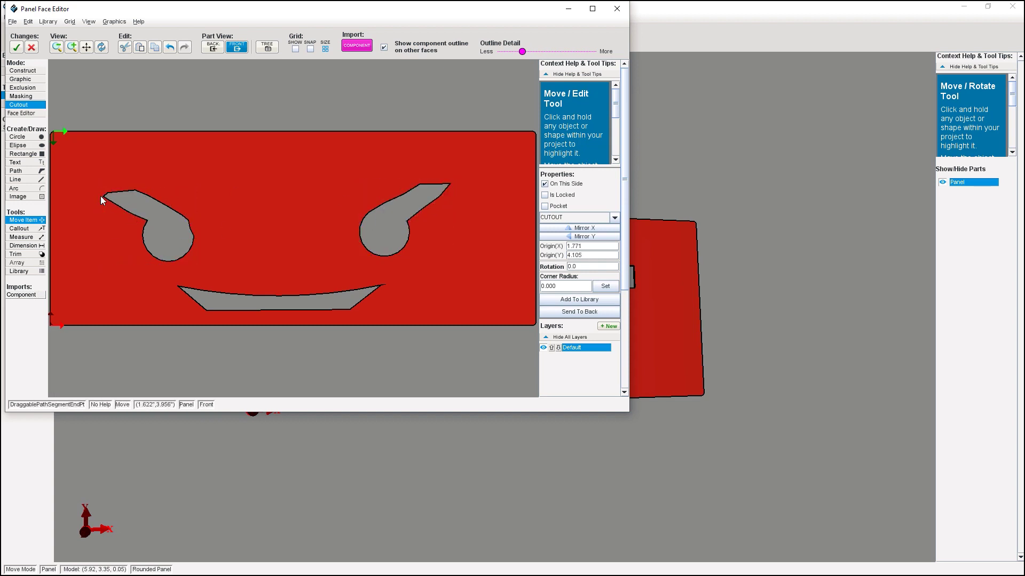
pyautogui.click(16, 47)
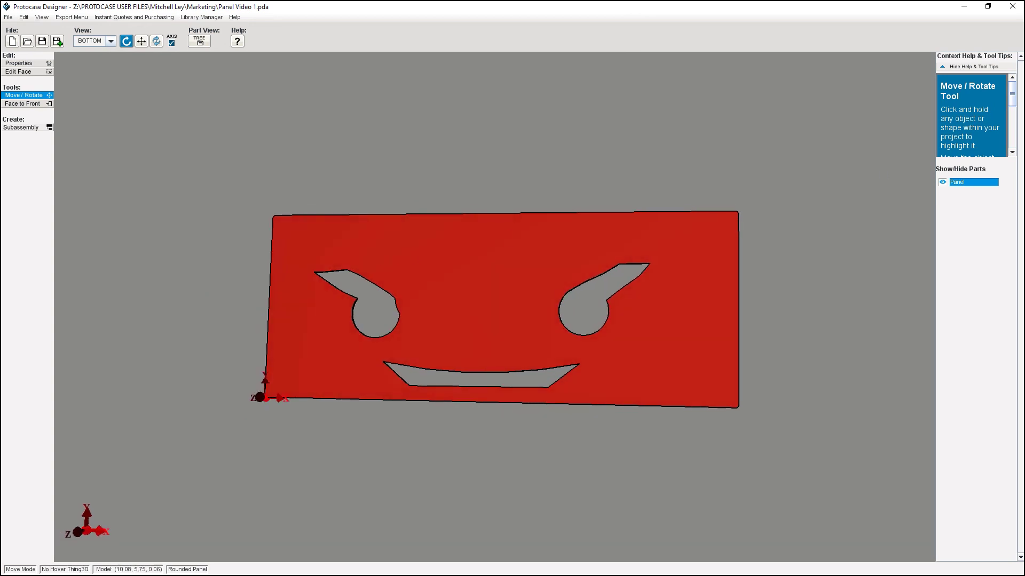